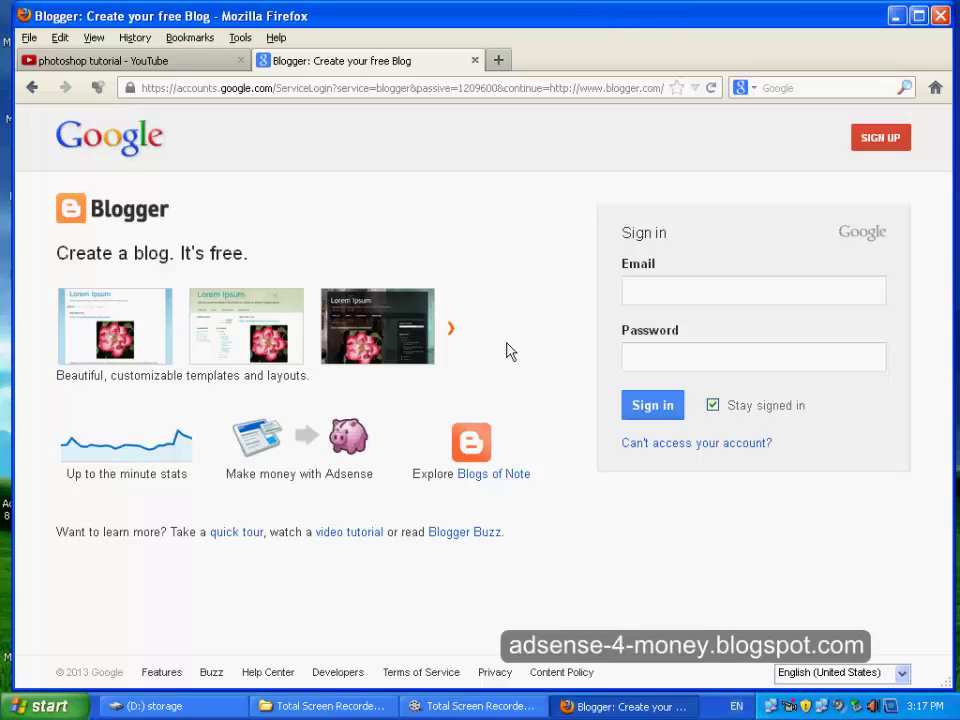
Step: Sign in to Blogger with the saved account suggested in the email field
click(684, 286)
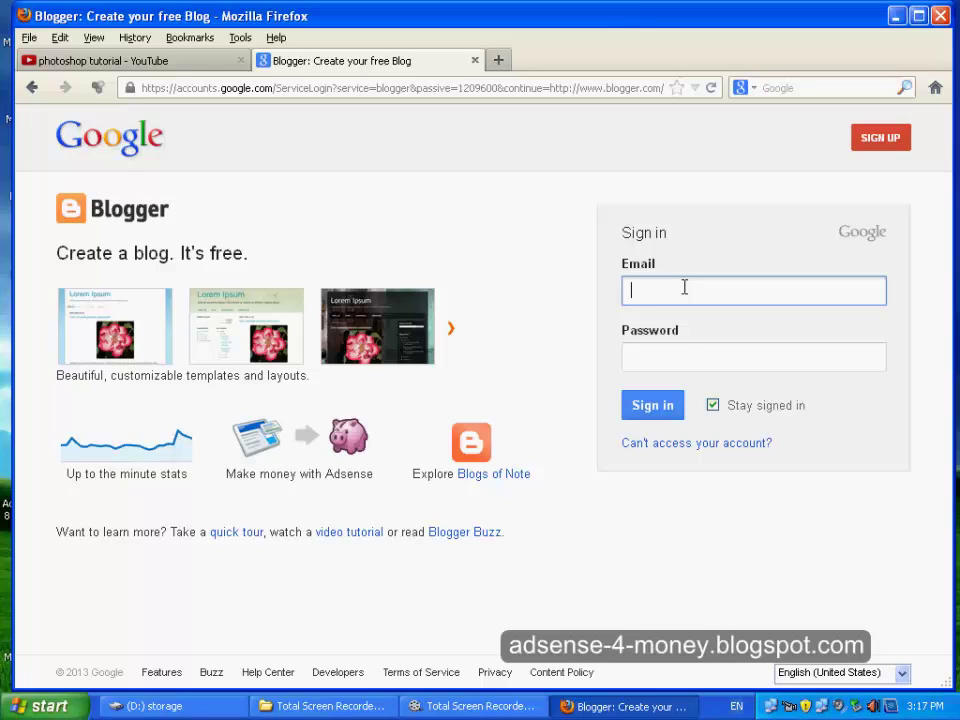
text(s)
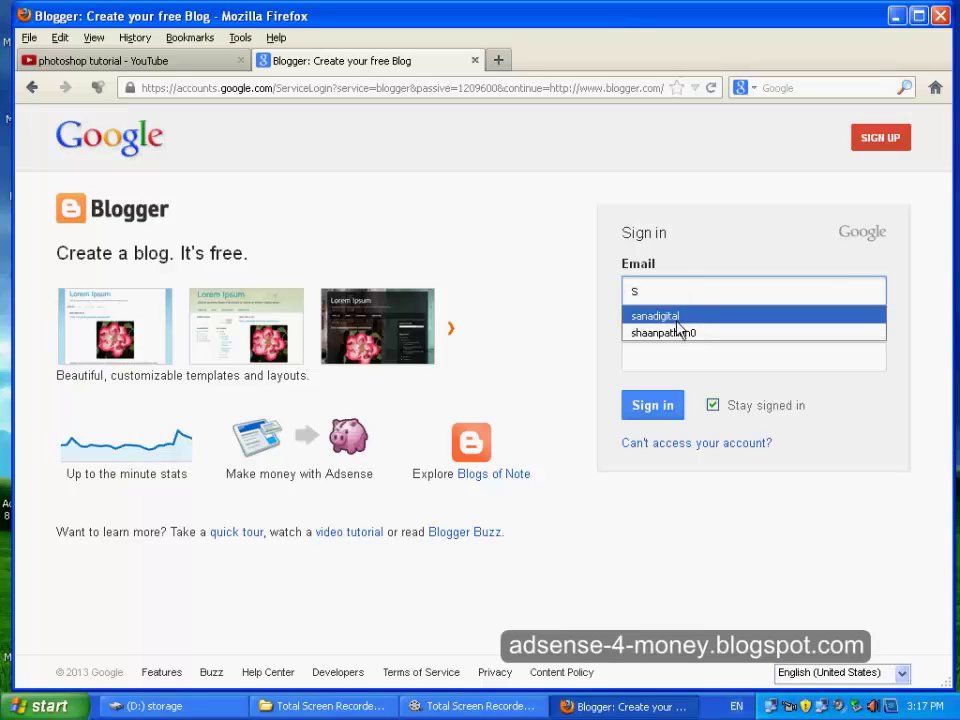
click(676, 332)
click(652, 408)
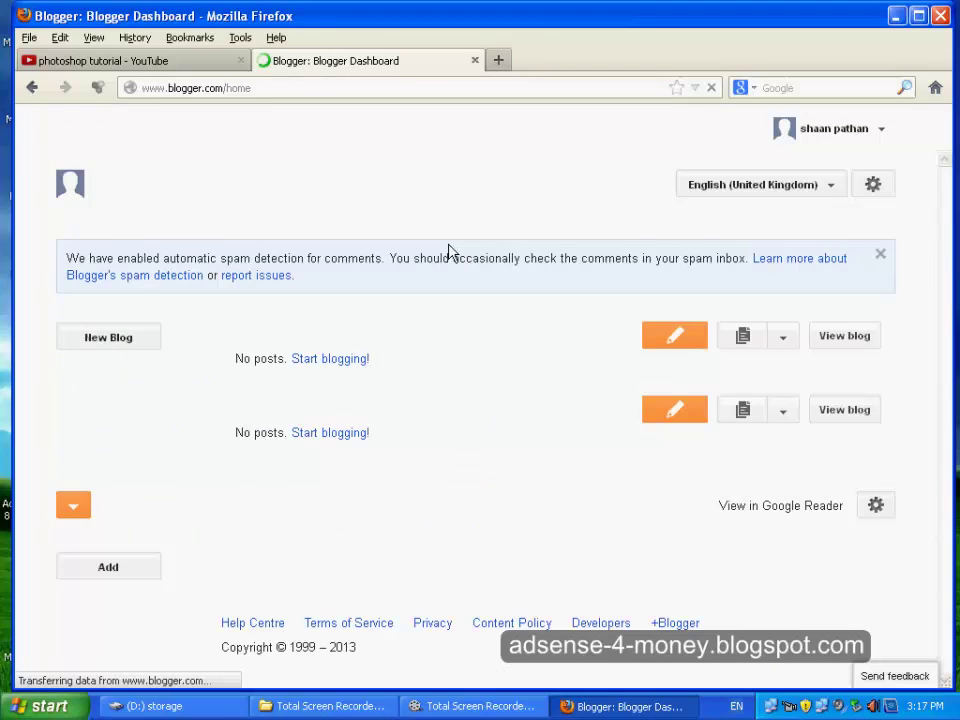
Step: Close the YouTube tab, open Template for the Acne Scar Treatment For You blog, and maximize the window
click(240, 61)
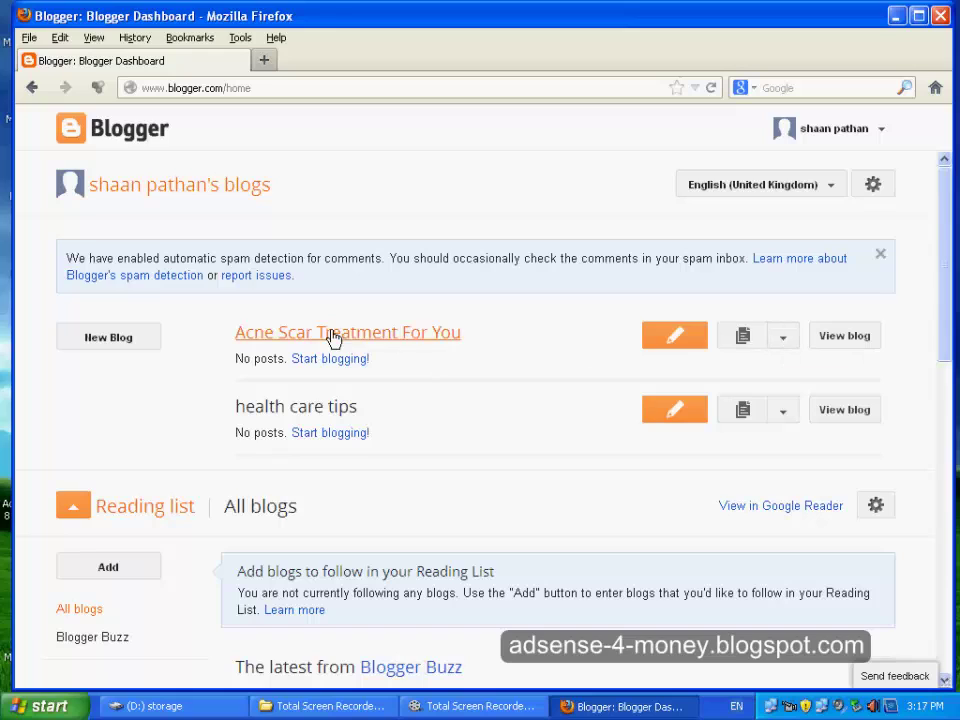
click(786, 340)
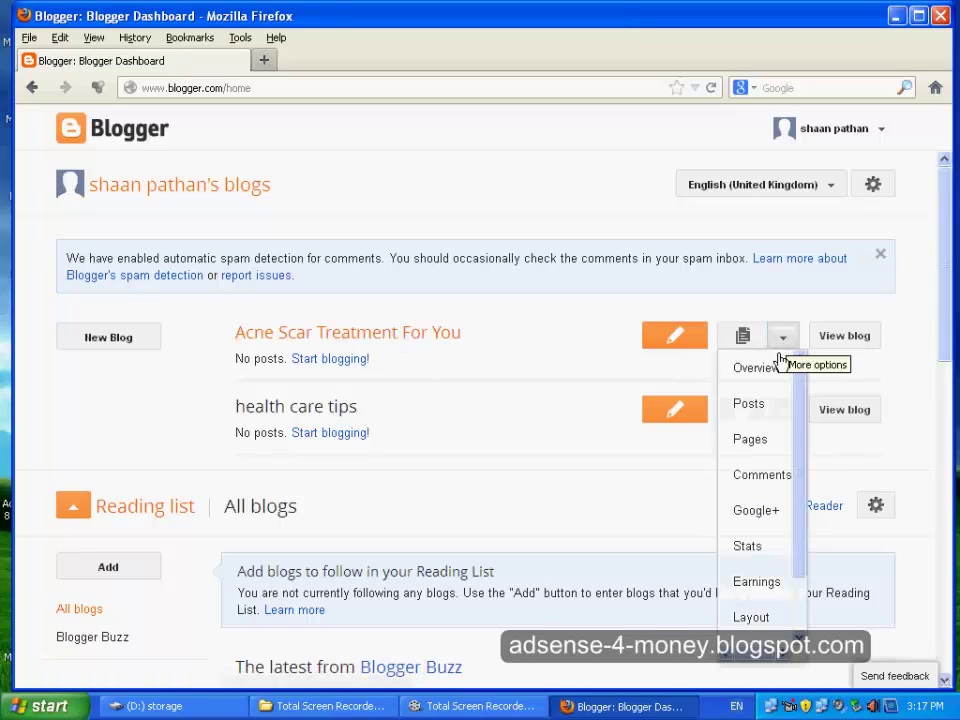
scroll(795, 437, down, 2)
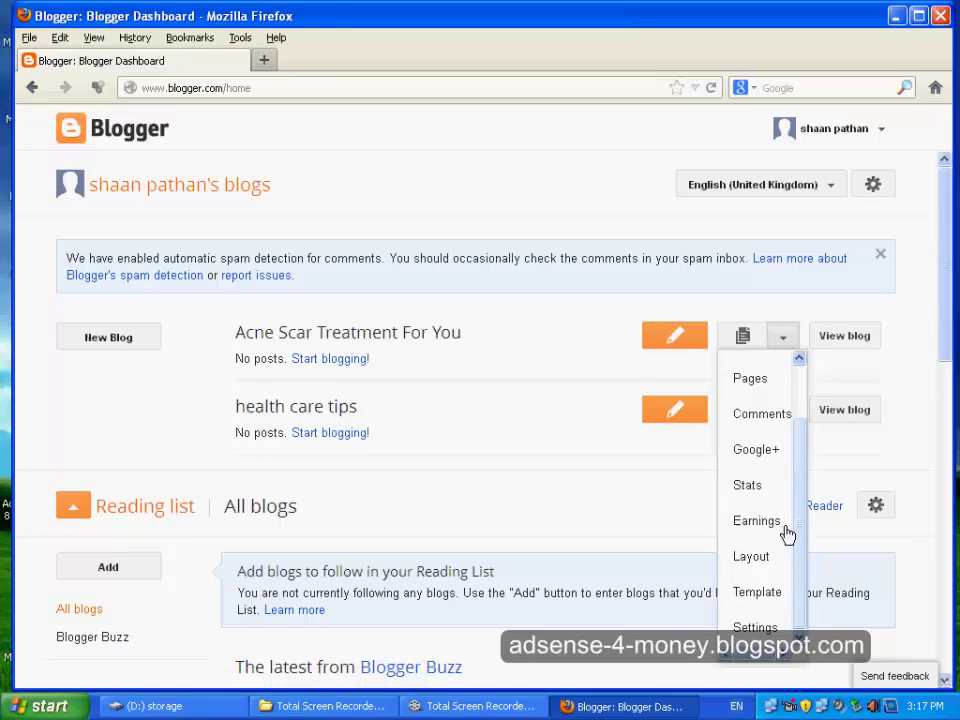
click(740, 592)
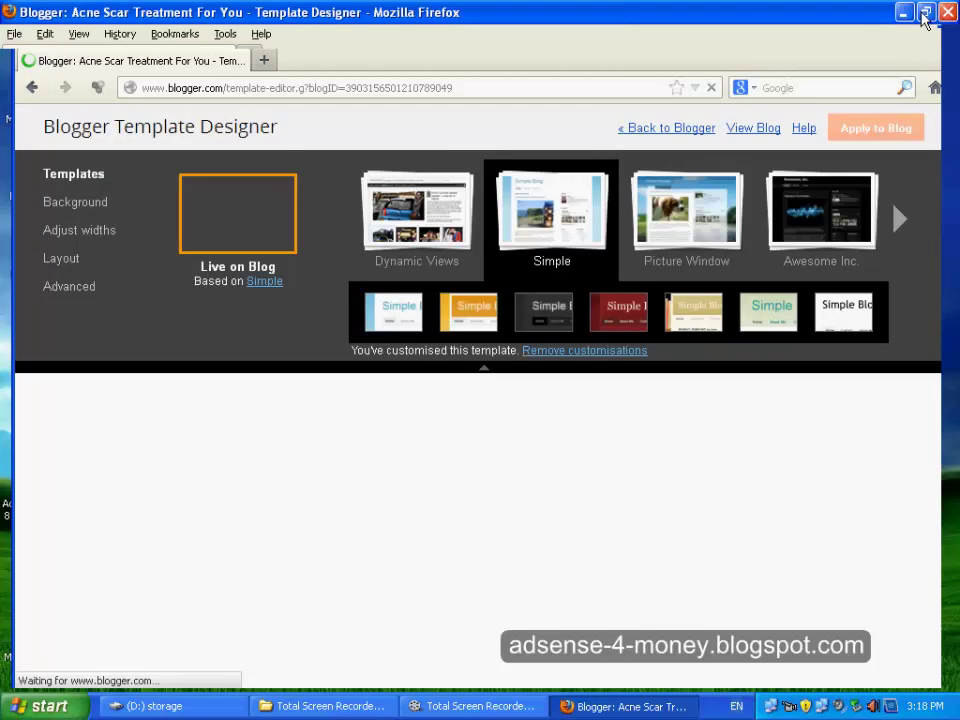
click(918, 17)
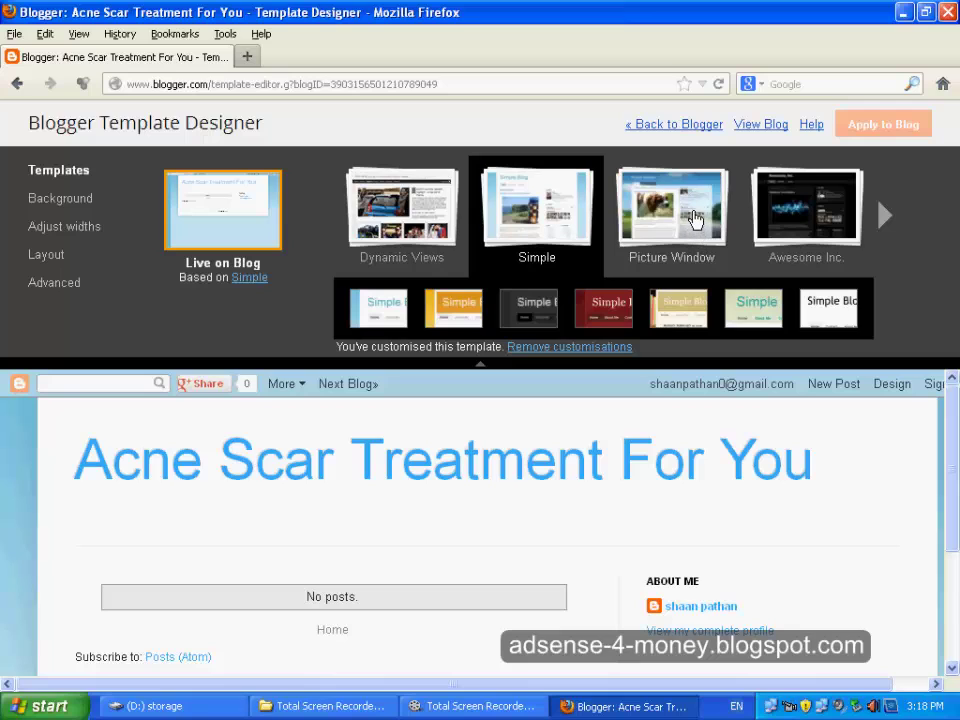
Step: Preview the red, grey and blue sky Picture Window variants, then return to the Simple template
click(694, 219)
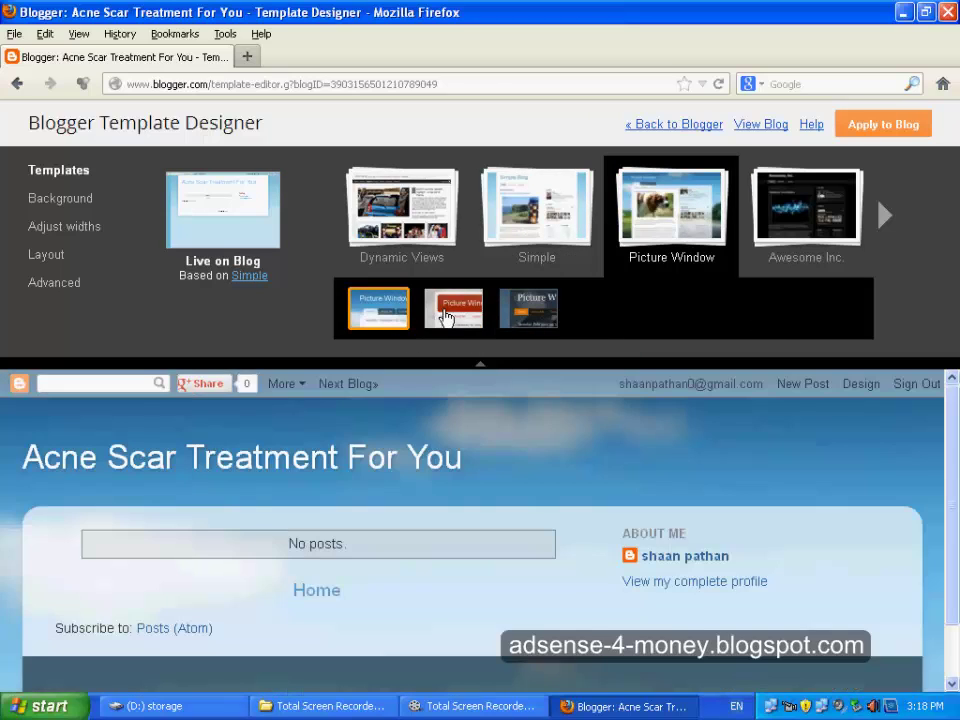
click(446, 316)
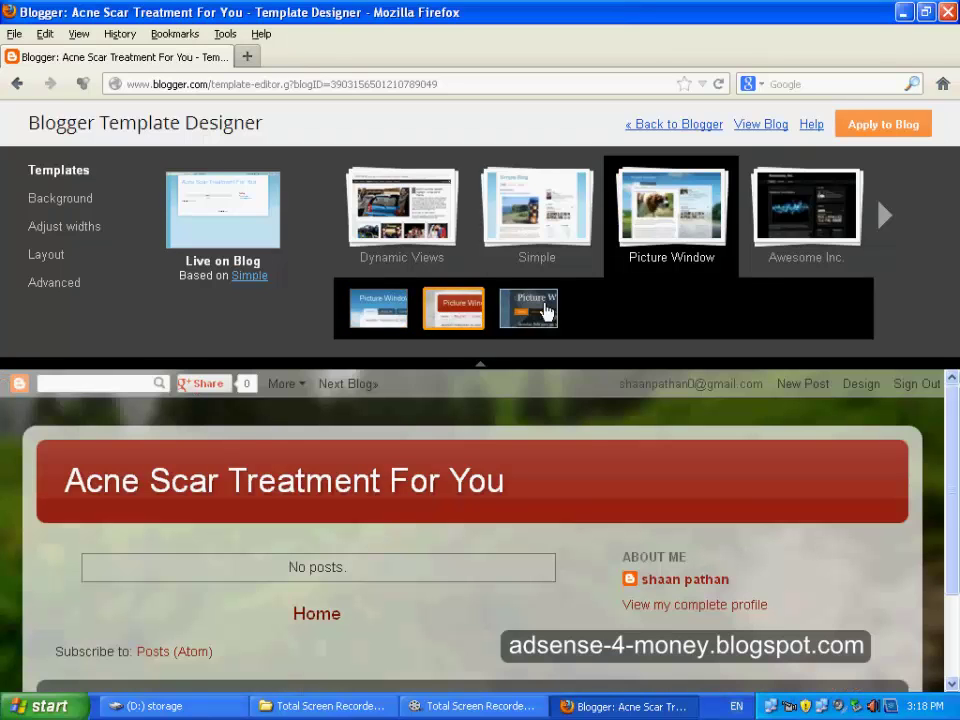
click(545, 312)
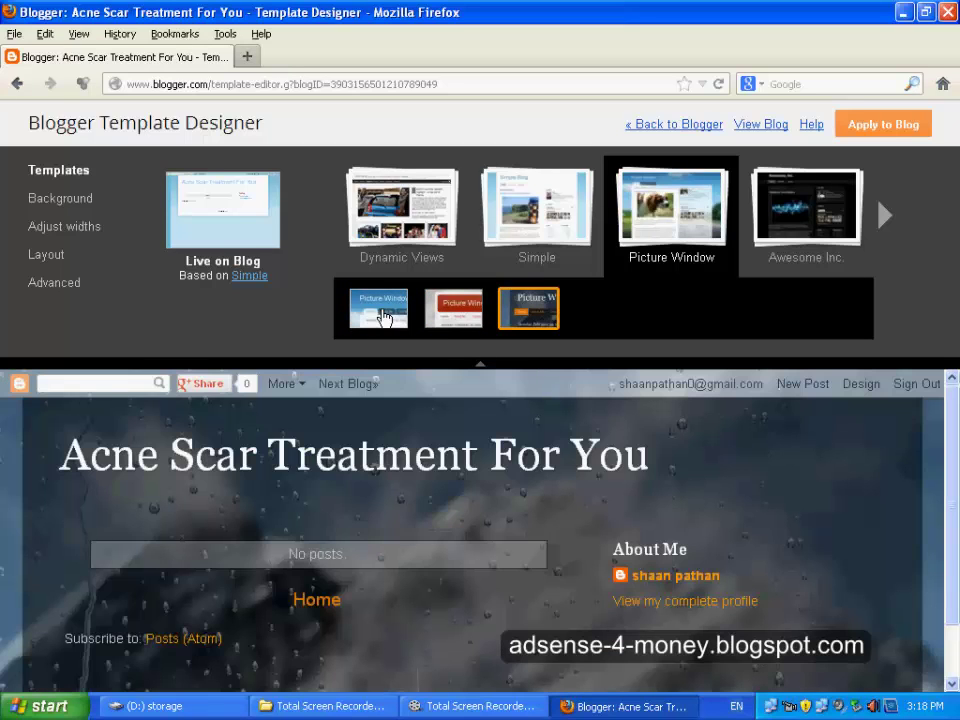
click(385, 318)
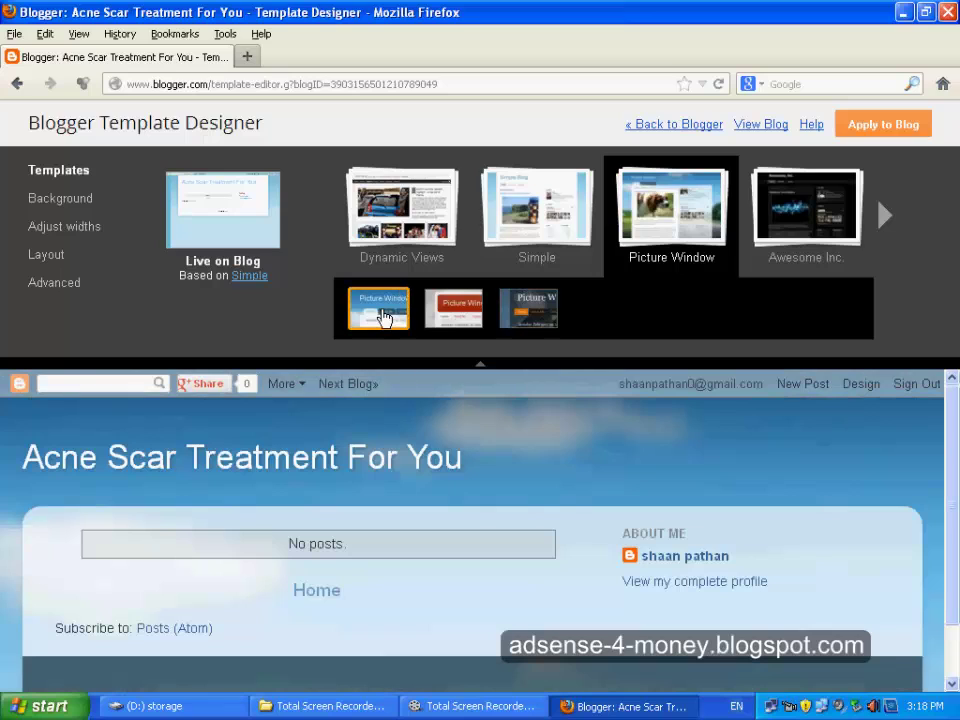
click(524, 205)
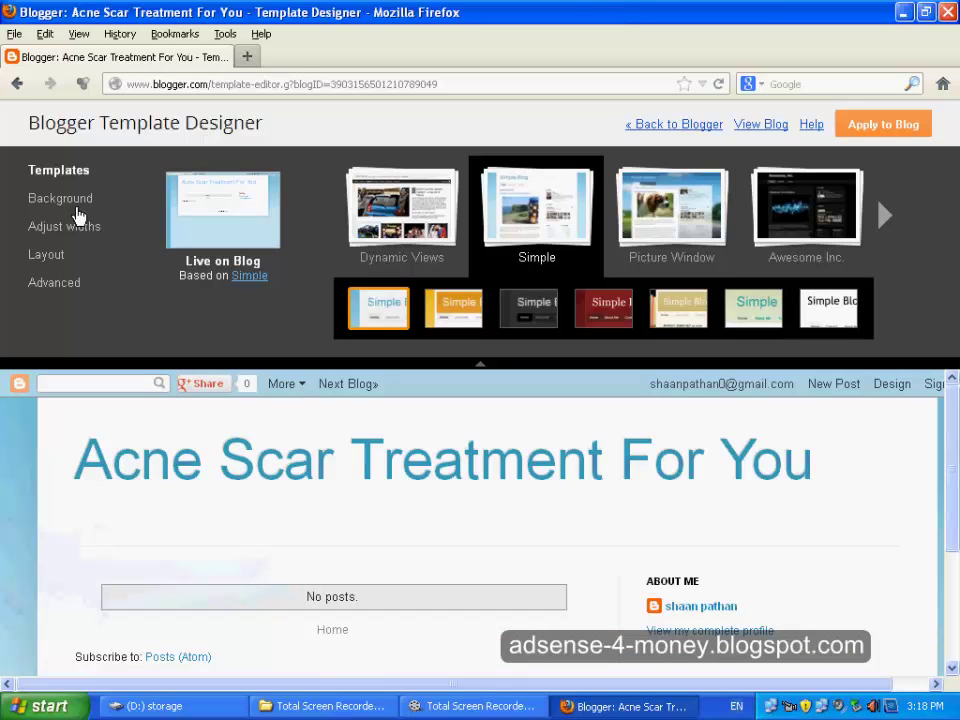
Step: Try the purple and pink colour themes, then settle on the cyan blue theme
click(79, 208)
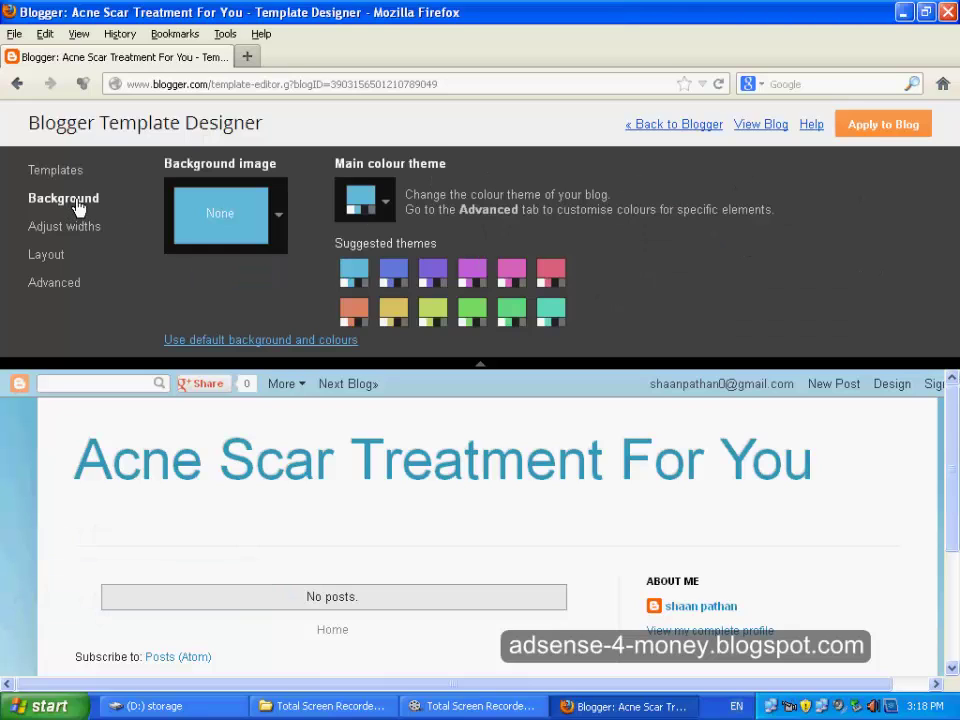
click(472, 274)
click(511, 272)
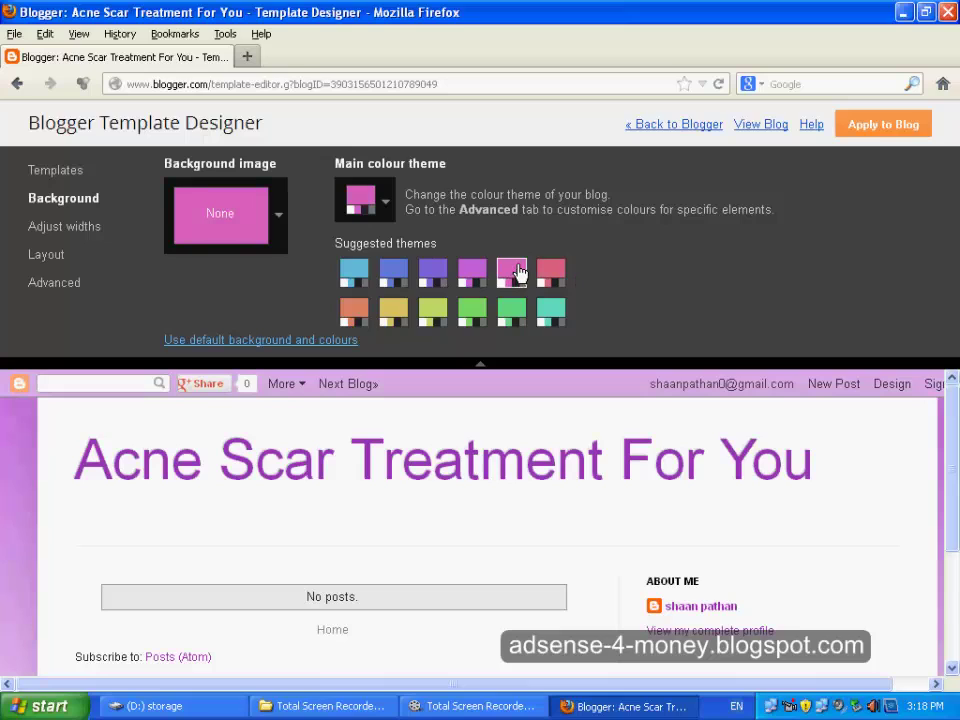
click(351, 270)
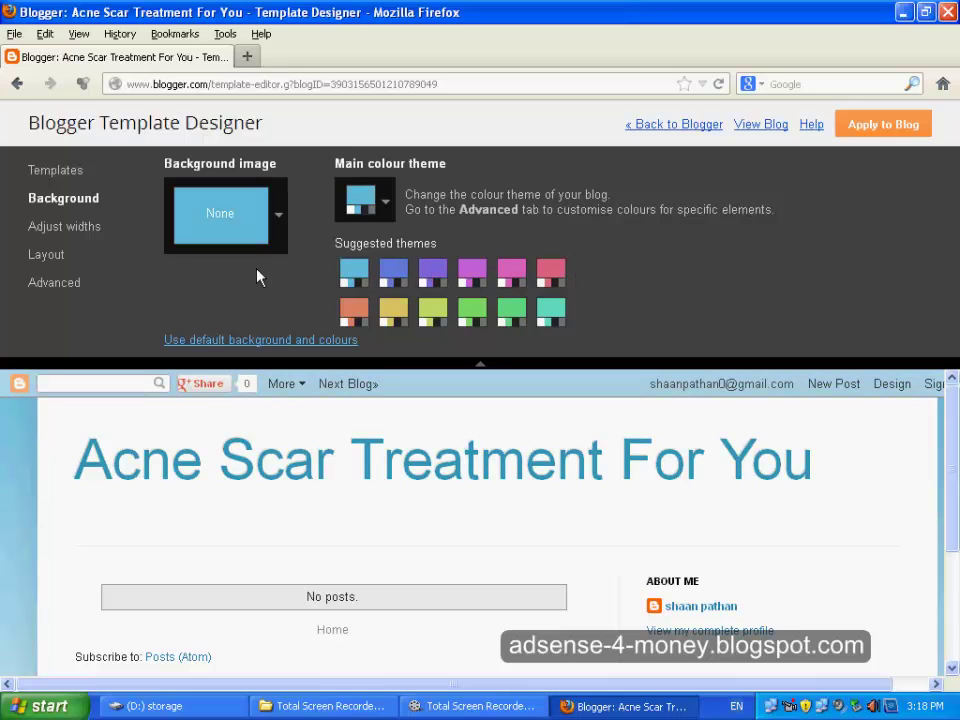
click(52, 235)
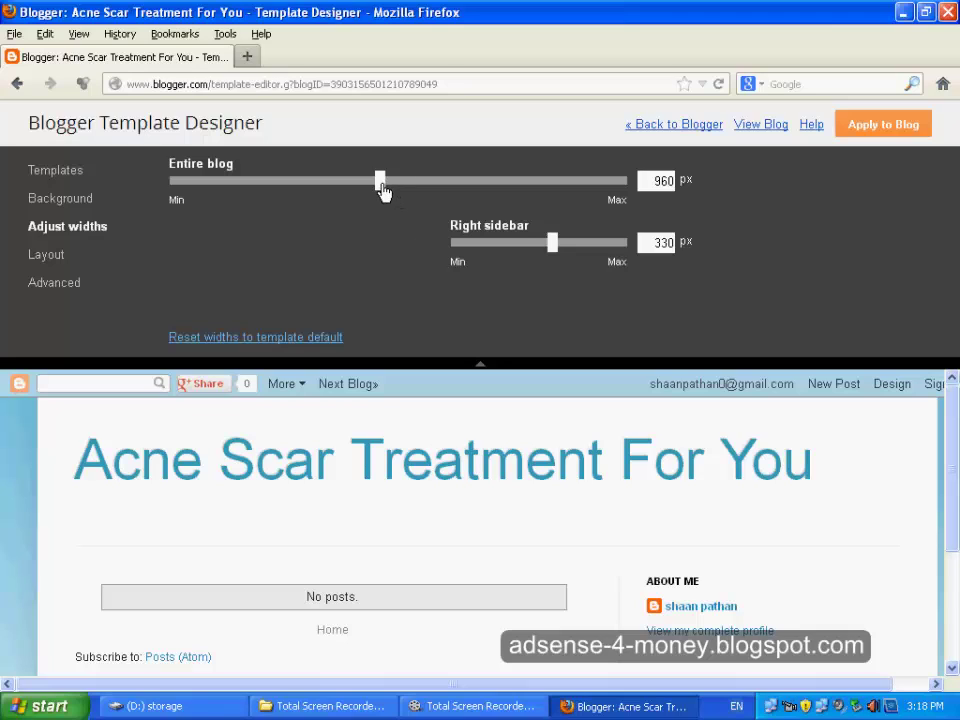
Step: Set the entire blog width to 1010 px and the right sidebar to 350 px
mouse_move(381, 190)
mouse_down()
mouse_move(407, 193)
mouse_move(391, 189)
mouse_up()
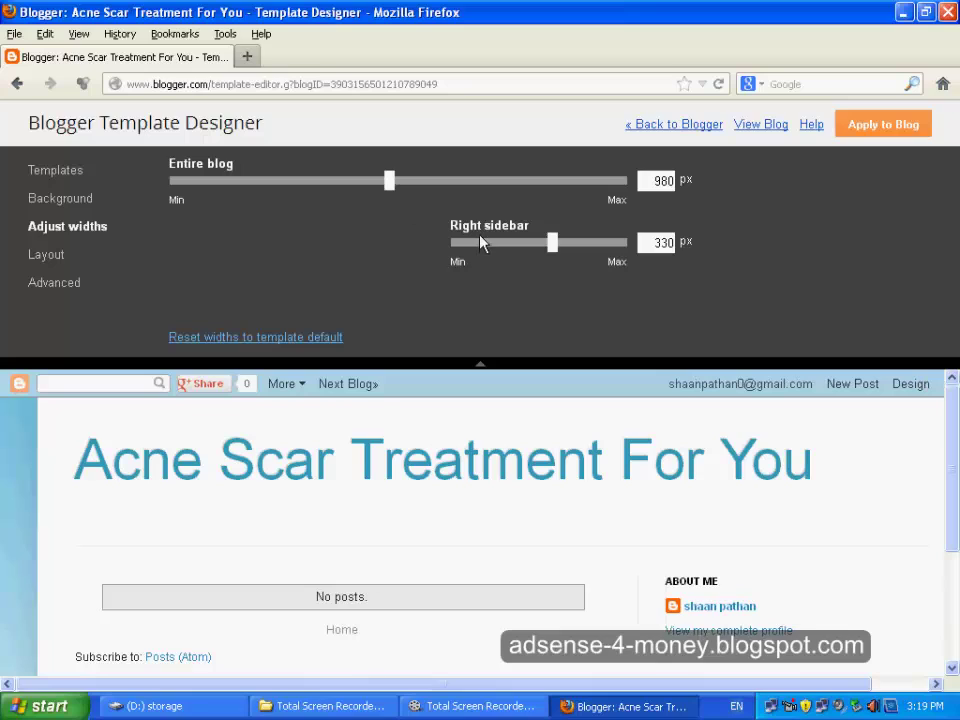
drag(546, 250, 556, 249)
click(48, 255)
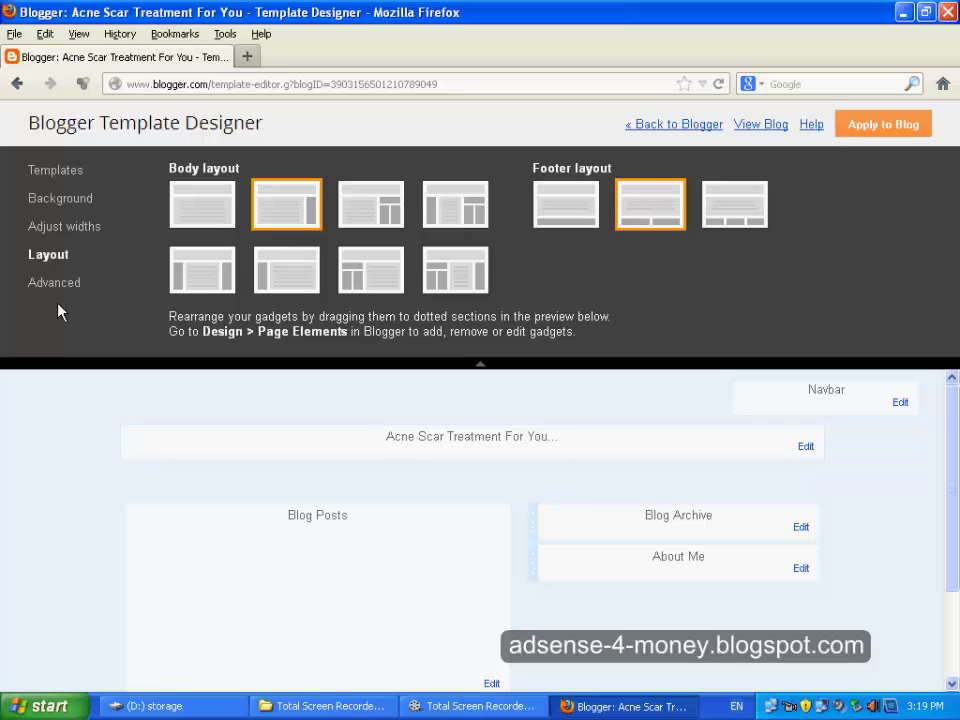
Step: Switch the body layout to the third sidebar arrangement in the top row
click(373, 279)
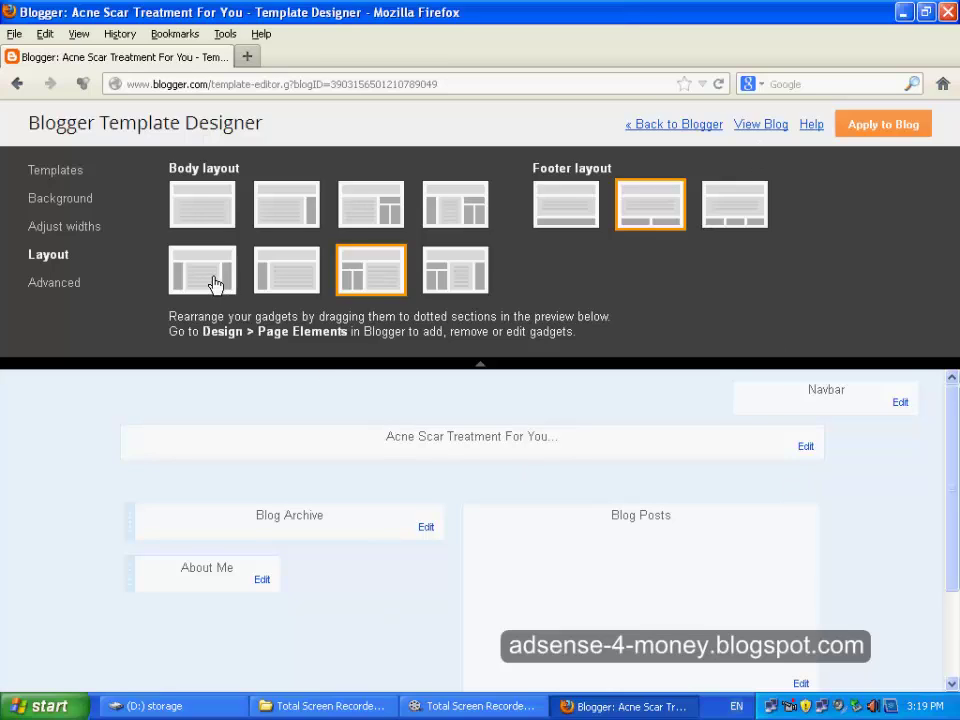
click(375, 210)
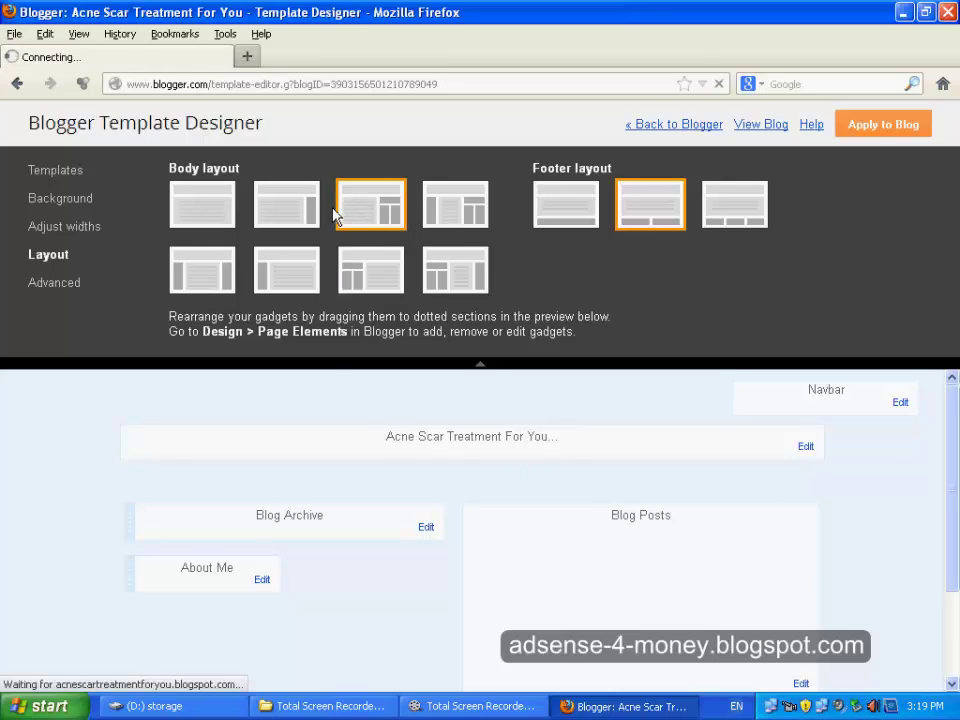
click(55, 285)
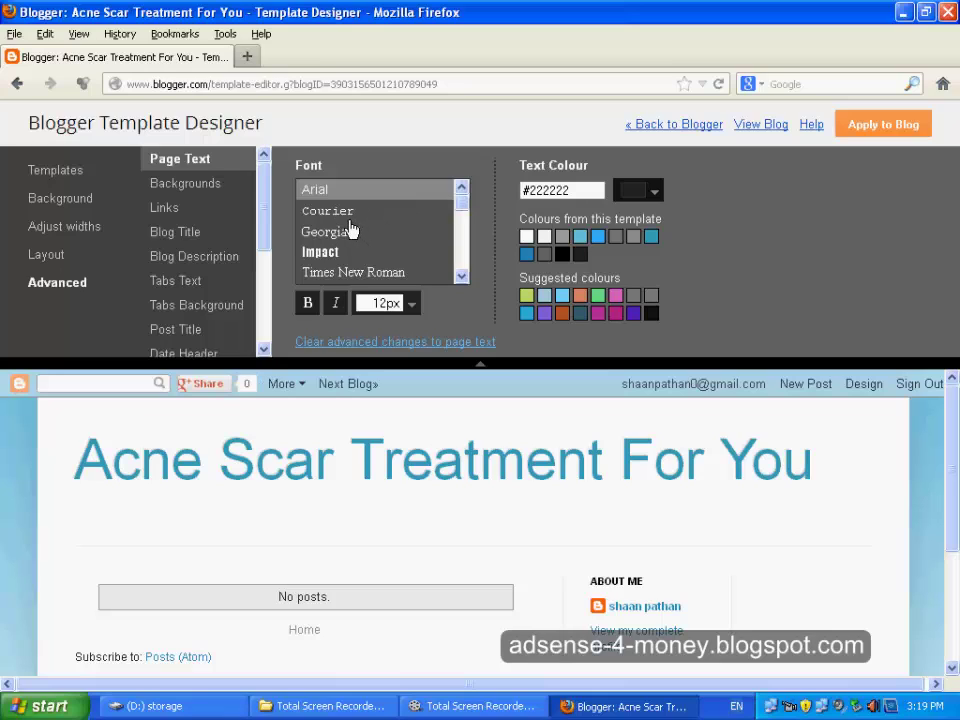
Step: Change the page text font to Verdana in the Advanced settings
click(462, 277)
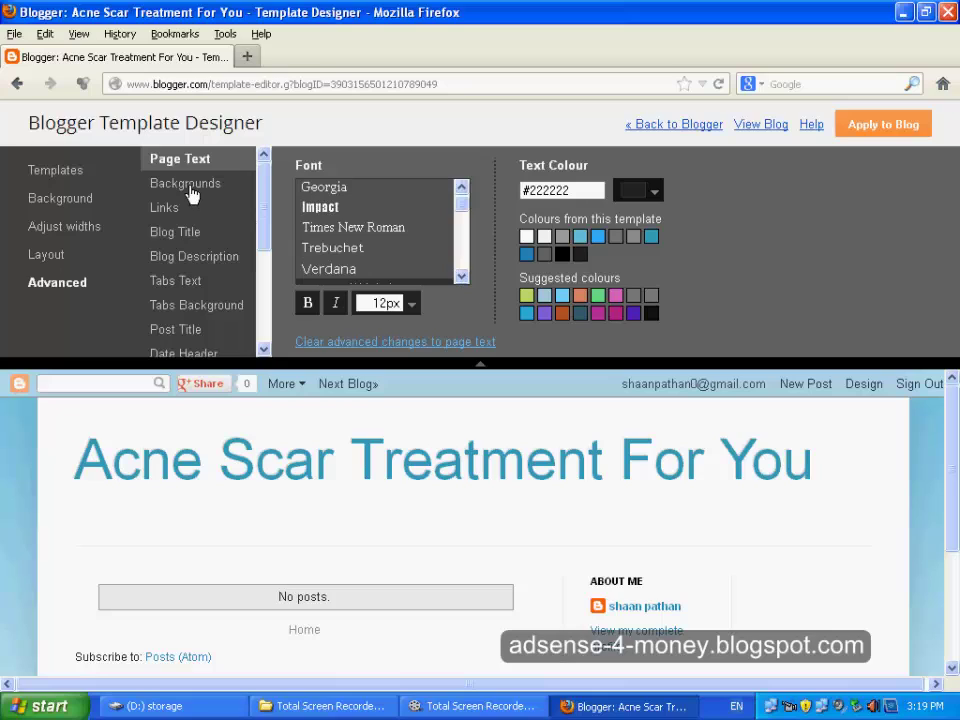
click(341, 271)
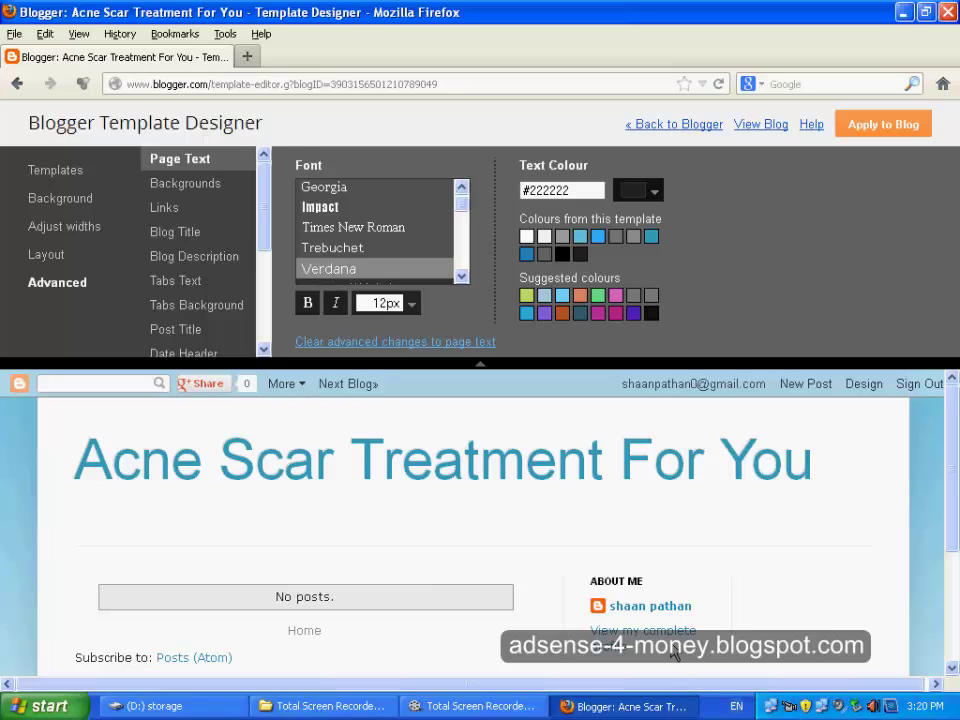
click(190, 185)
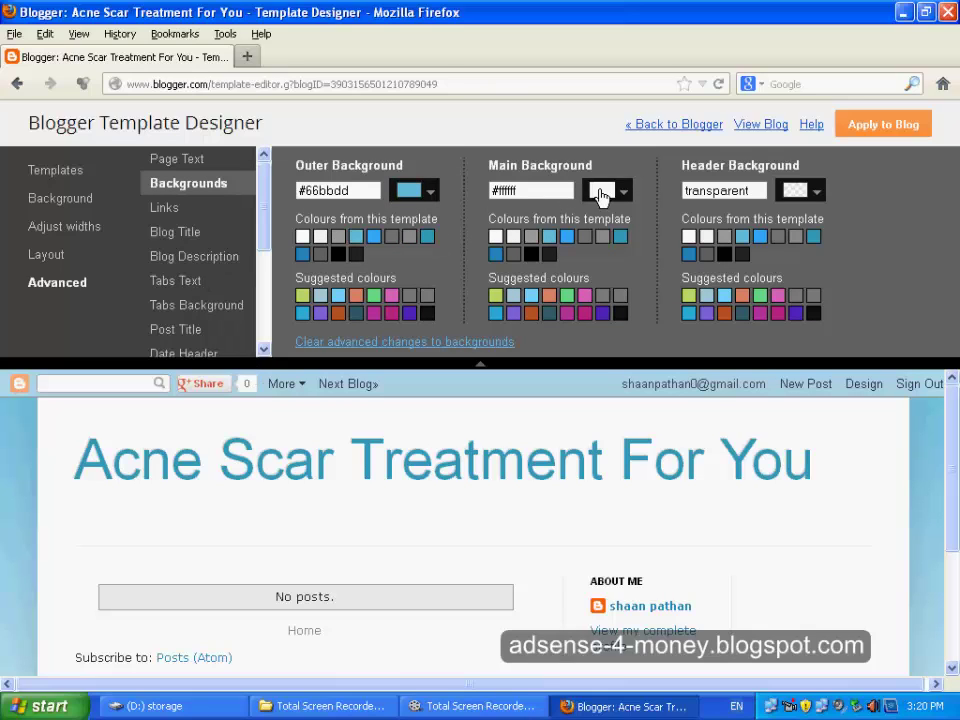
Step: Try a bright blue main background, then set it to light grey #f5f5f5
click(567, 237)
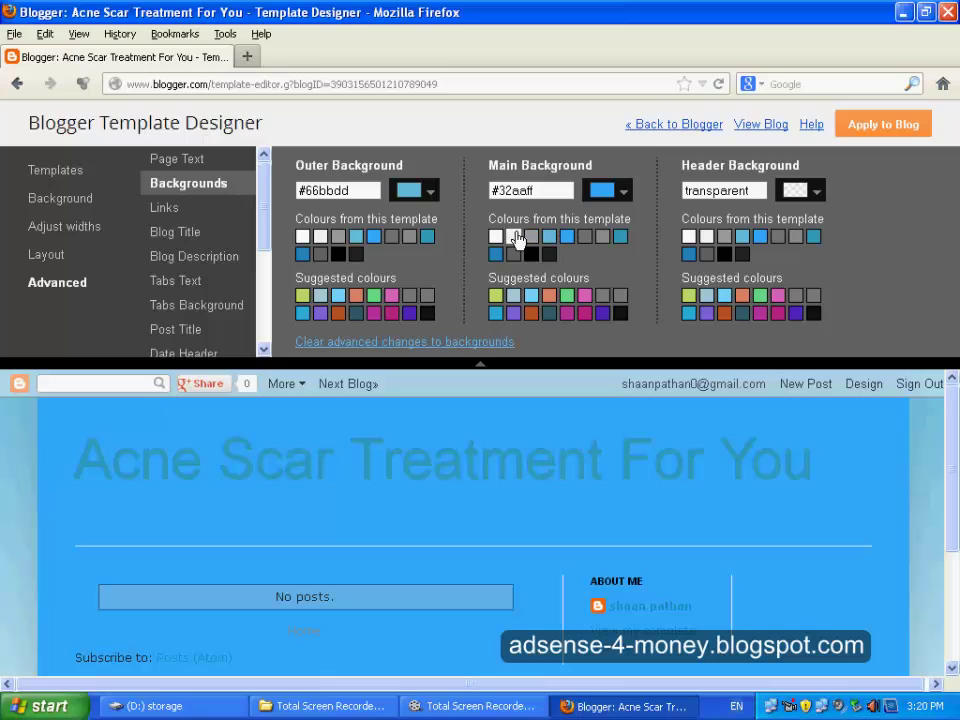
click(513, 237)
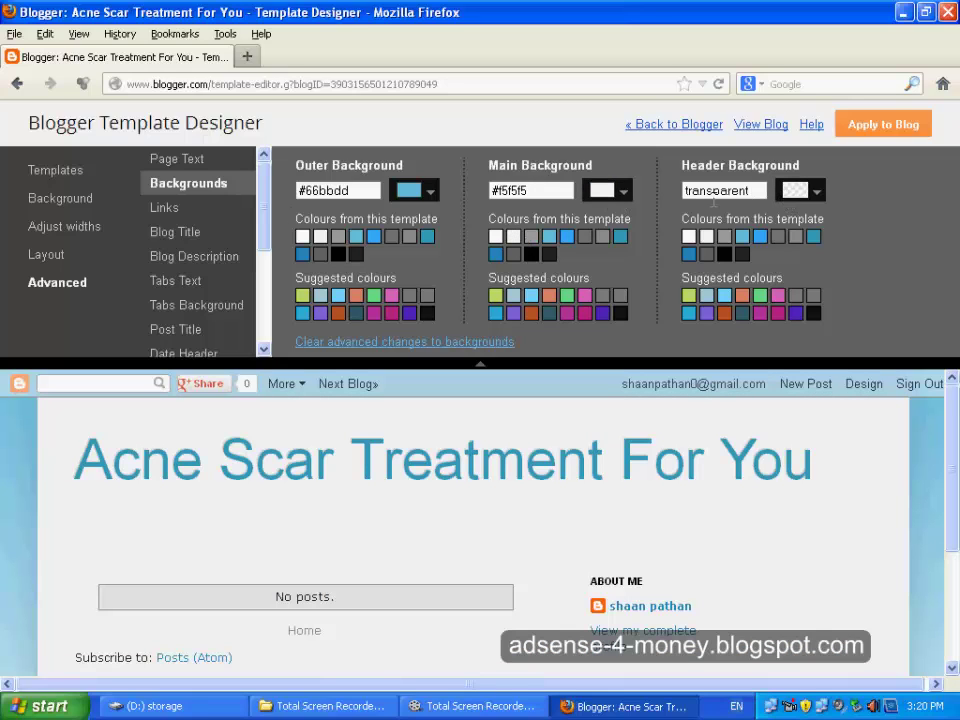
click(169, 214)
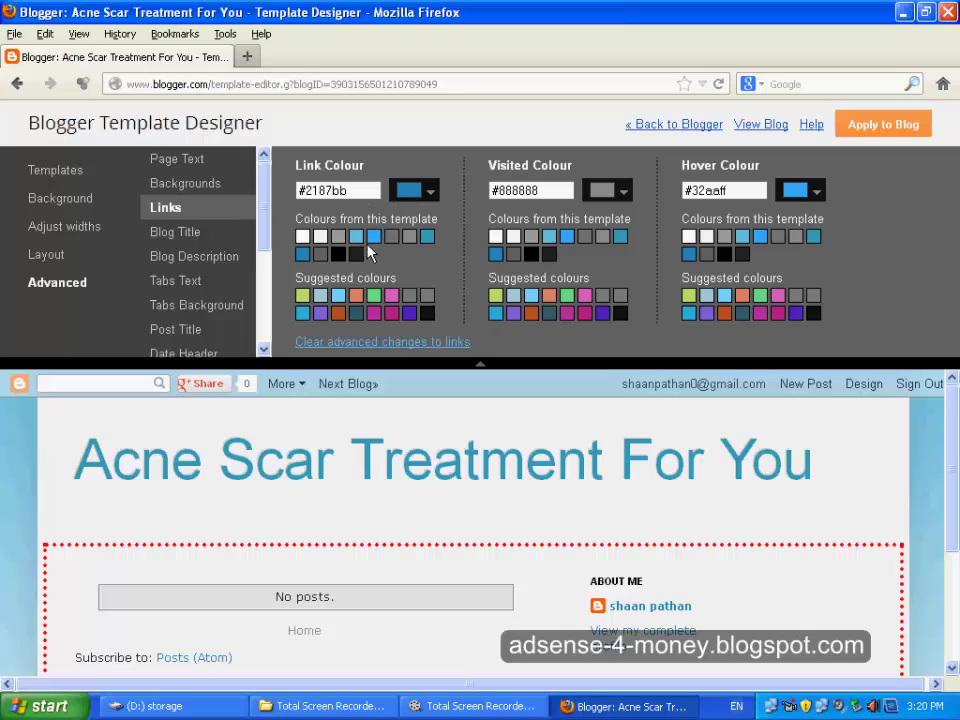
Step: Try a green link colour, restore blue #2187bb, then review title, description and tabs text styles
click(302, 296)
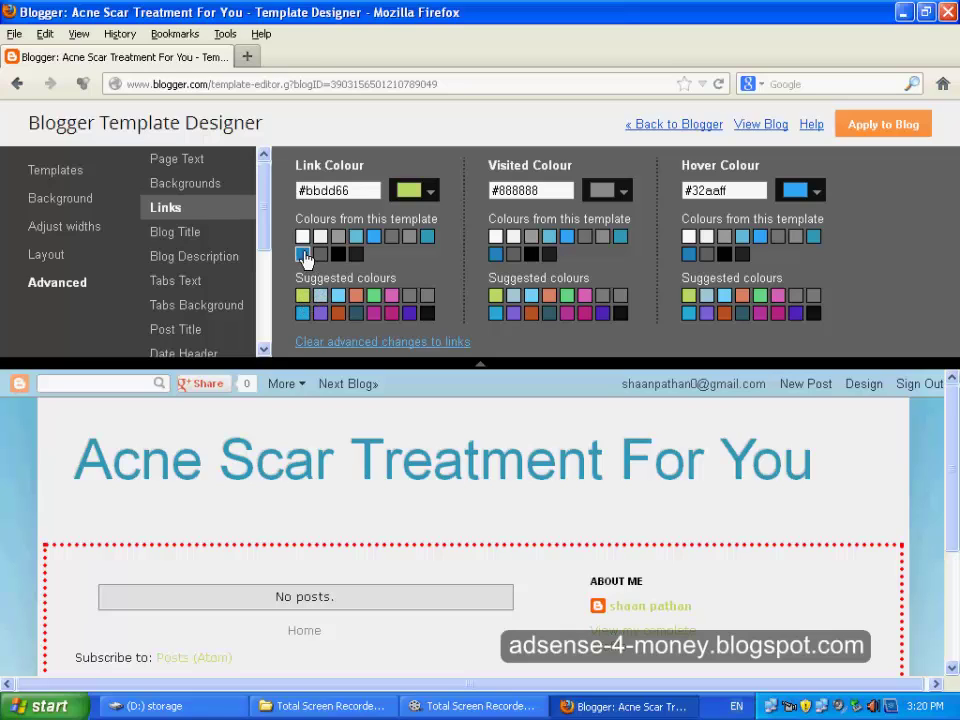
click(303, 255)
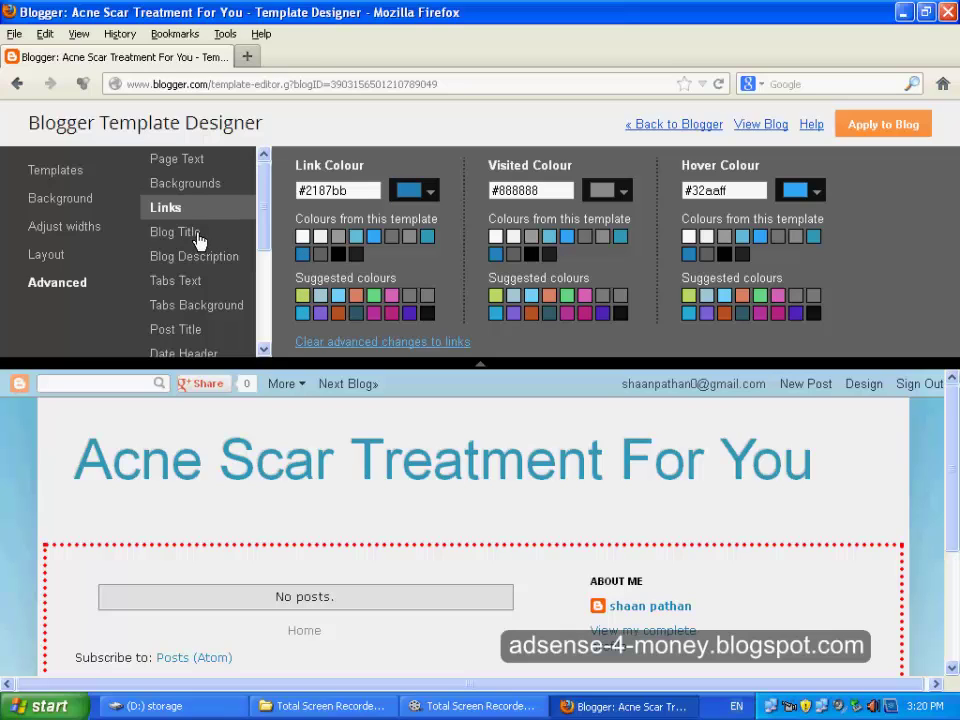
click(196, 233)
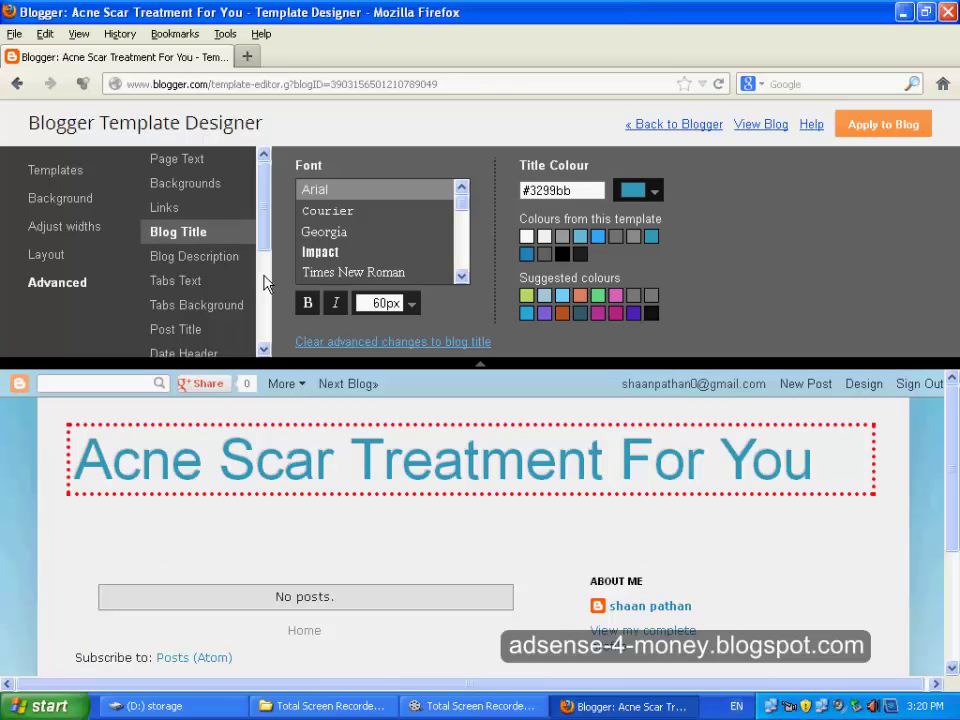
click(193, 262)
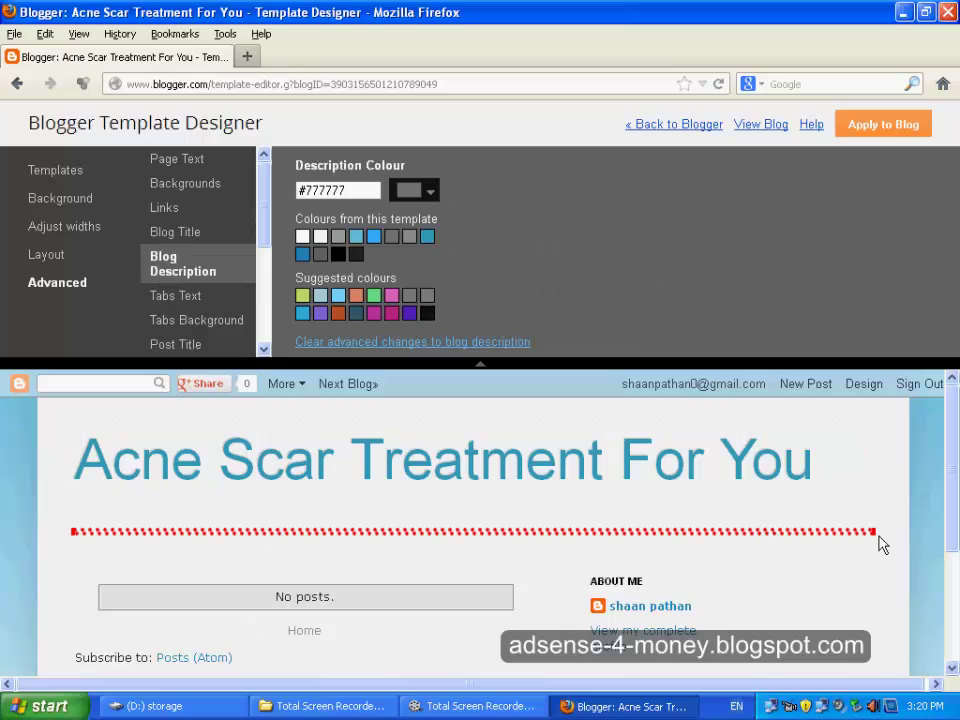
click(180, 296)
drag(266, 237, 270, 317)
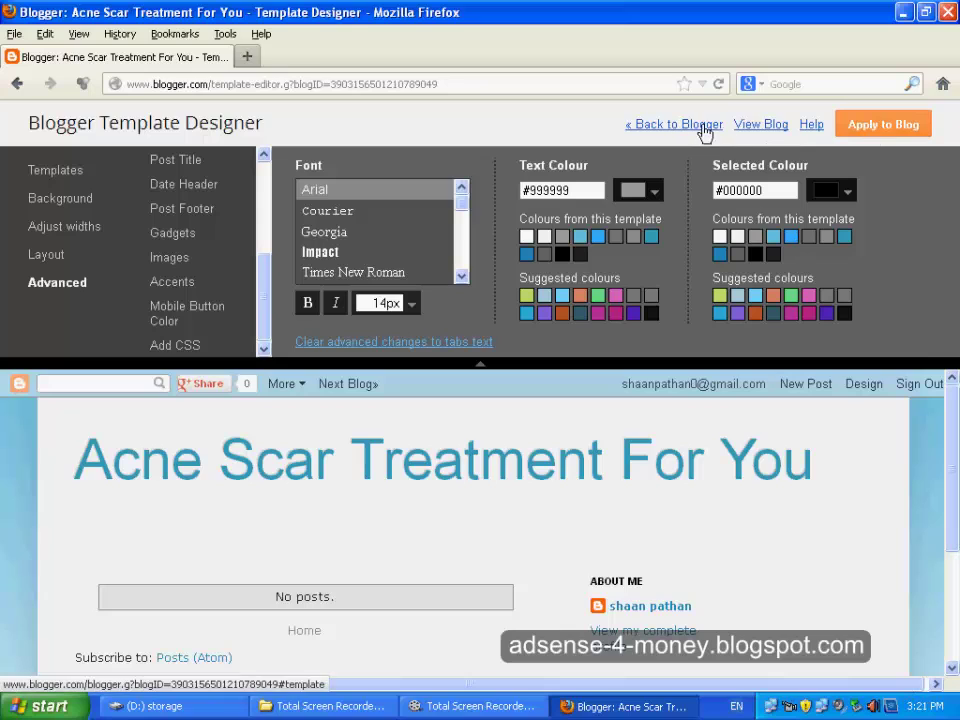
Step: Preview the live blog in a new tab, then return to the designer and choose Back to Blogger
click(750, 125)
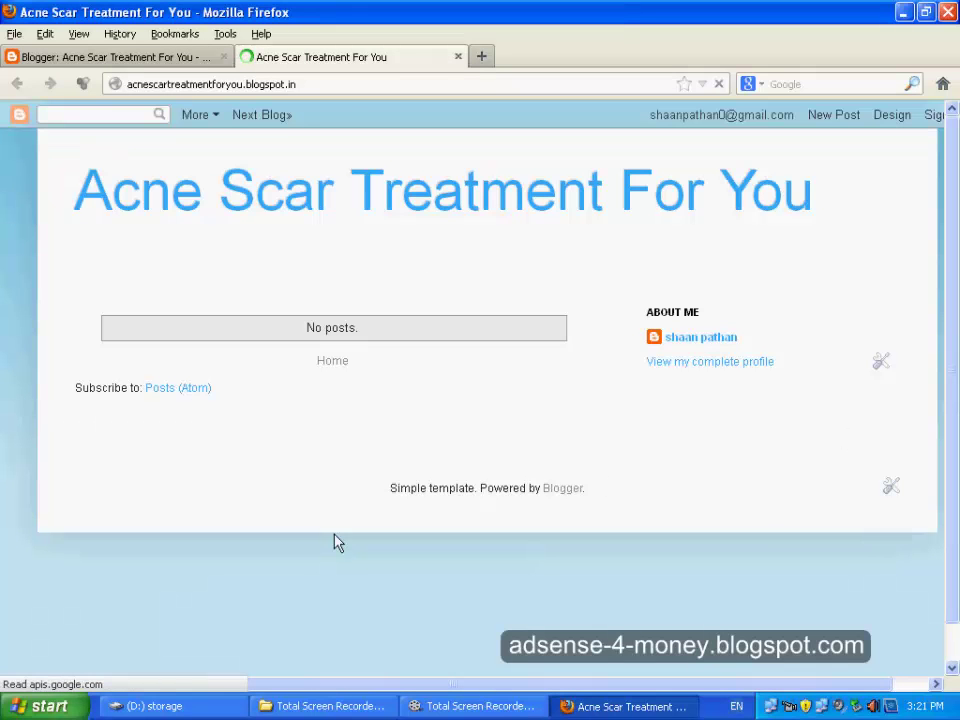
click(181, 66)
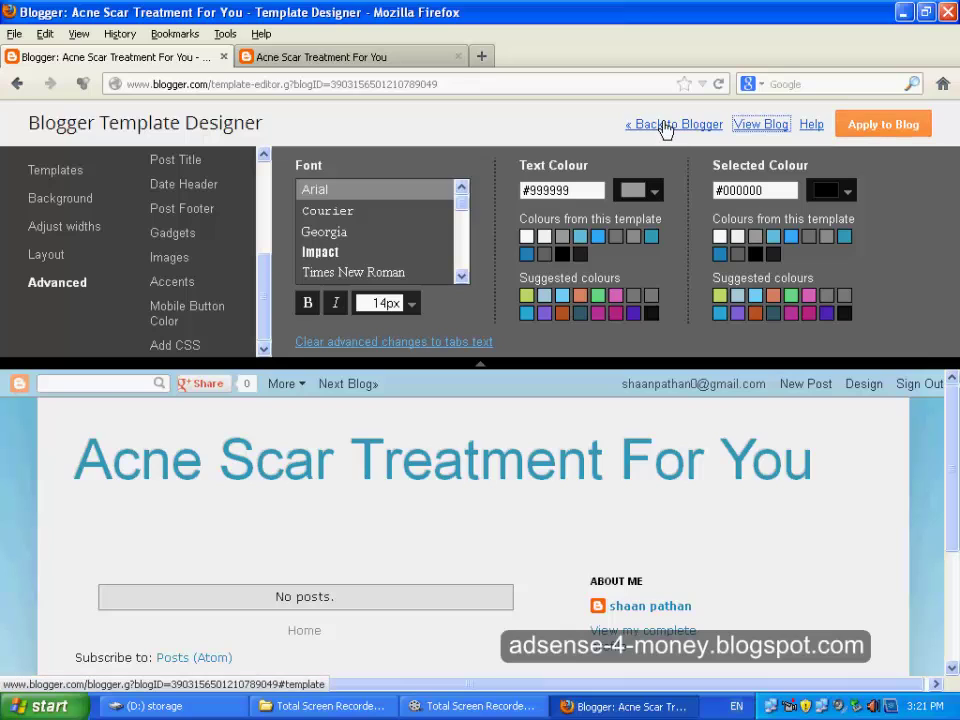
click(665, 126)
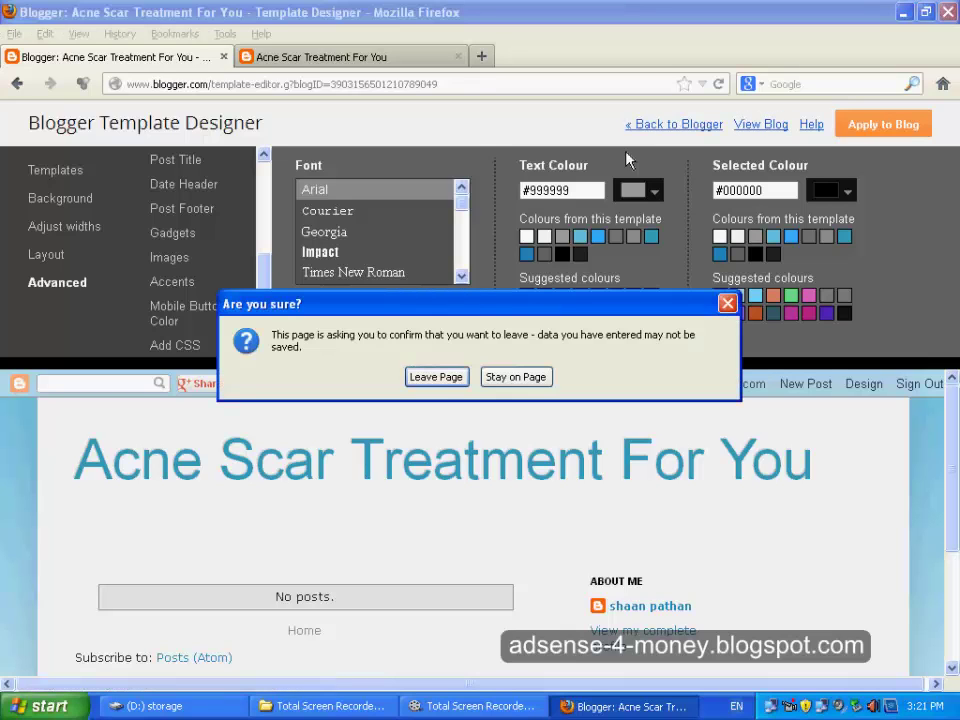
Step: Confirm leaving the Template Designer for the Template page and close the extra blog preview tab
click(440, 382)
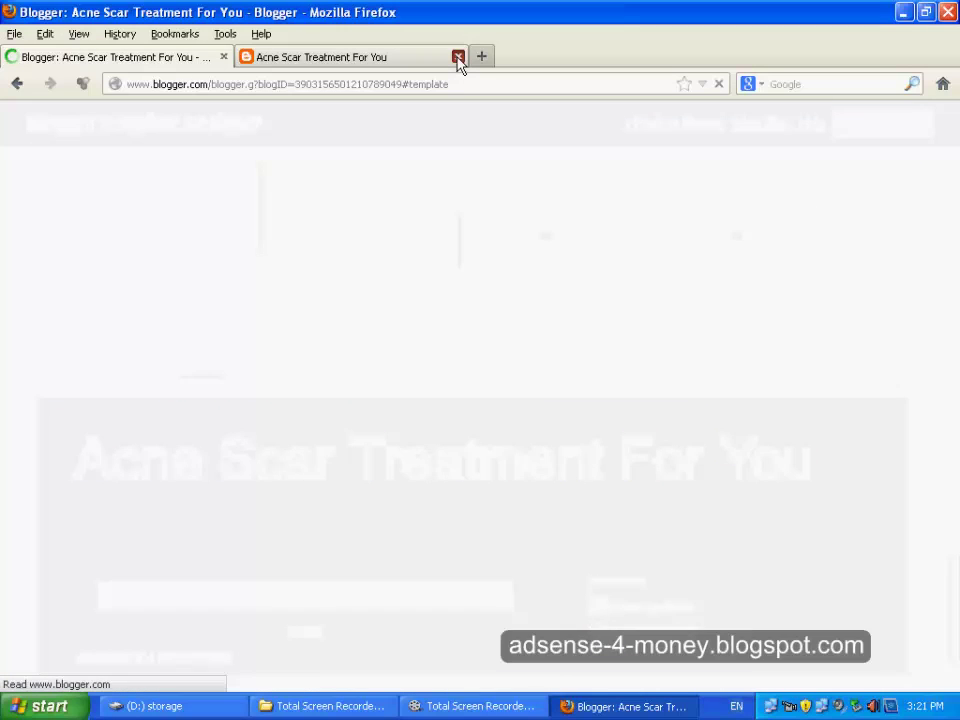
click(458, 57)
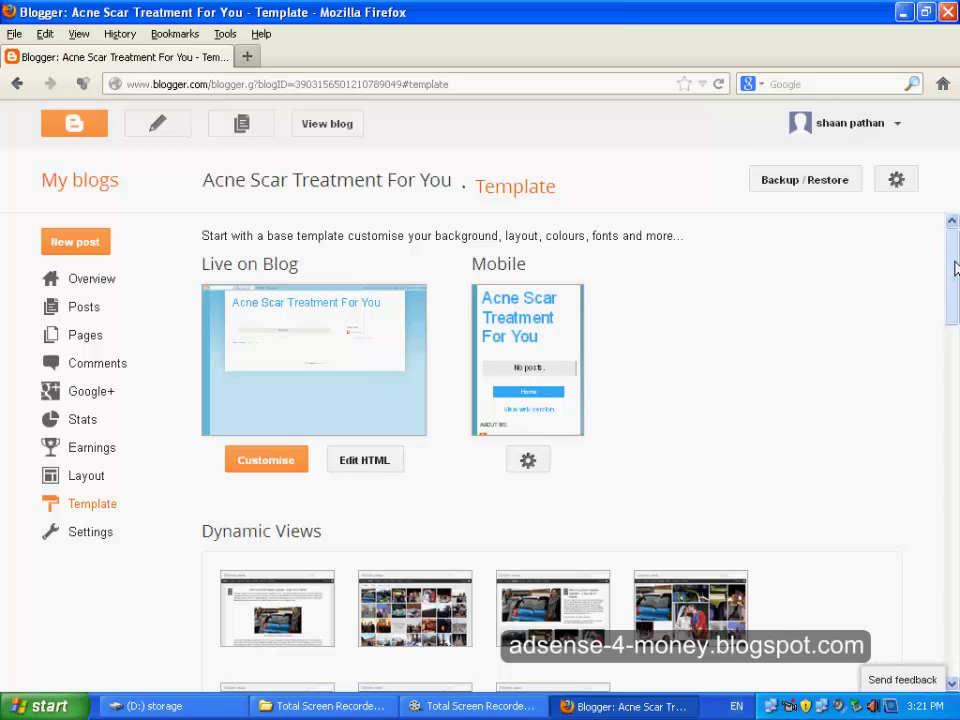
drag(955, 285, 955, 345)
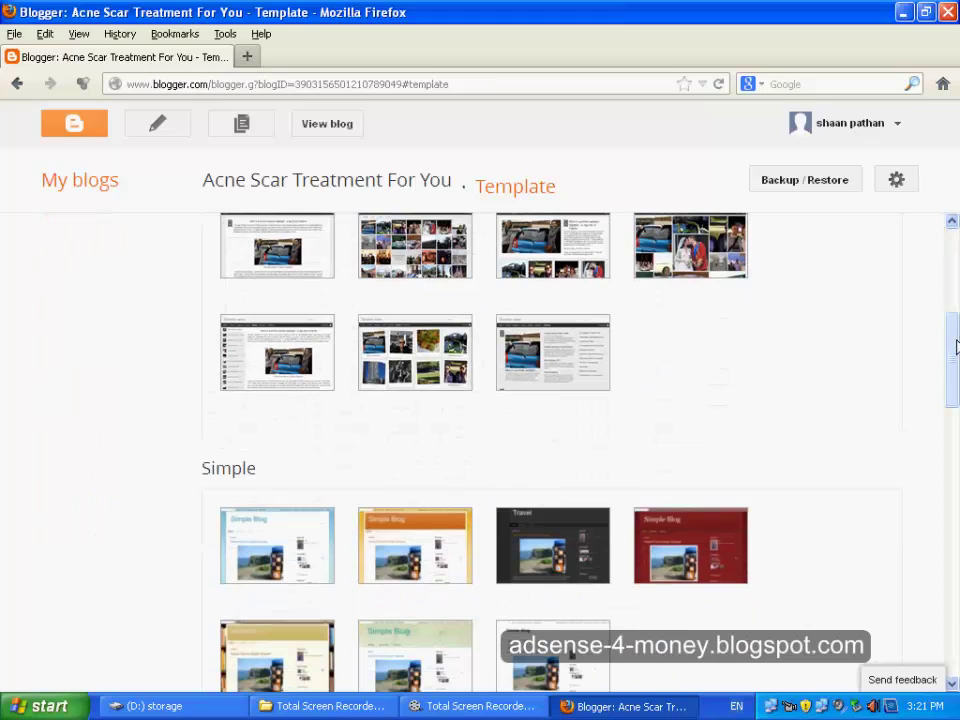